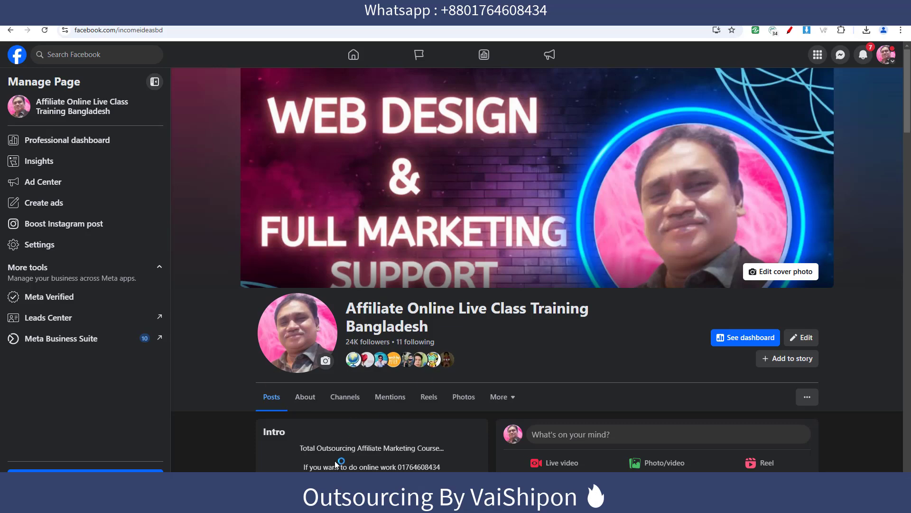
- Go to blender.org in a new browser tab and open the Blender 4.3 download page
key("ctrl+t")
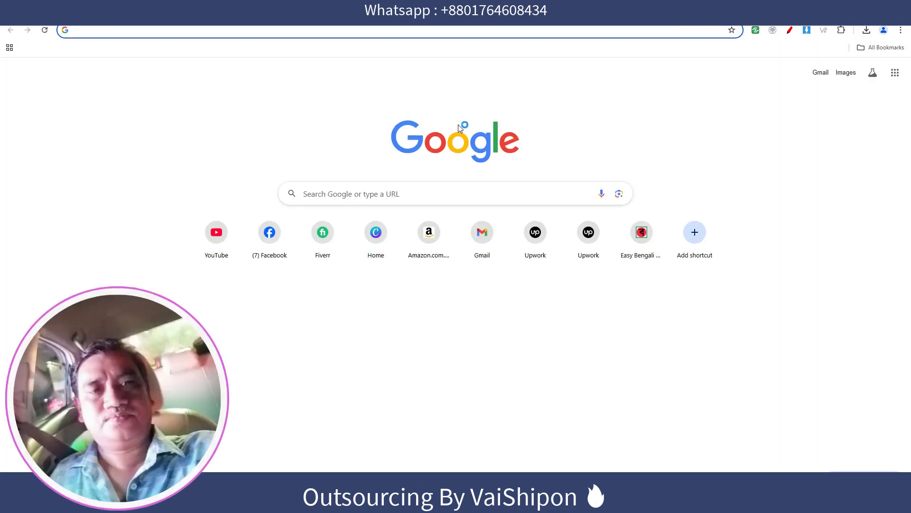
type("blo")
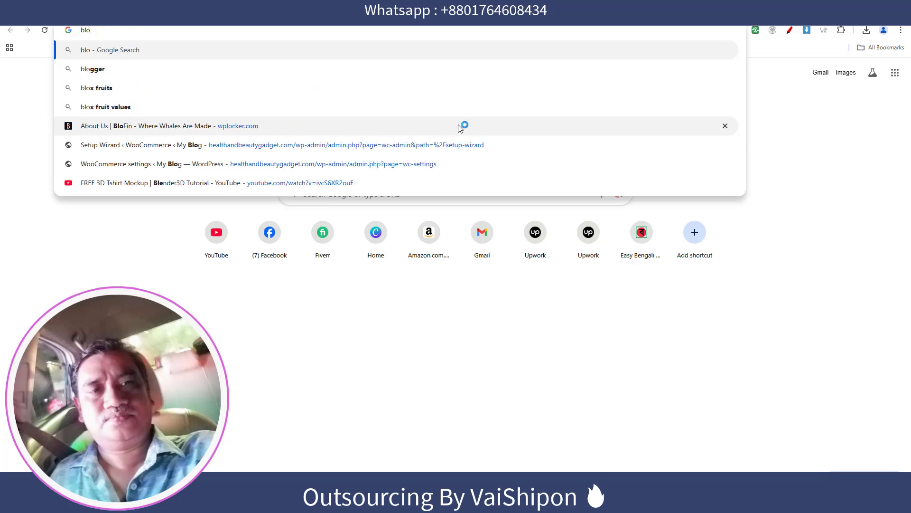
key("BackSpace")
key("BackSpace")
key("BackSpace")
type("ble")
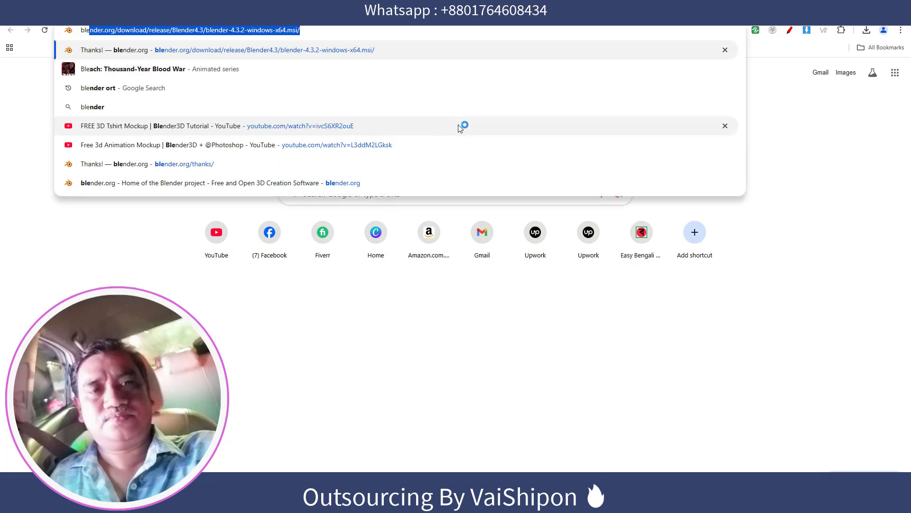
type("nder.org")
key("Return")
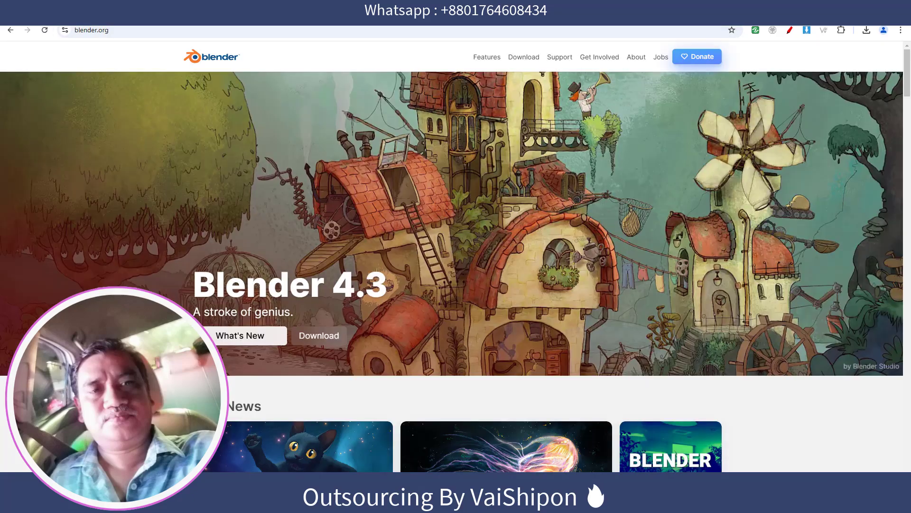
left_click(319, 335)
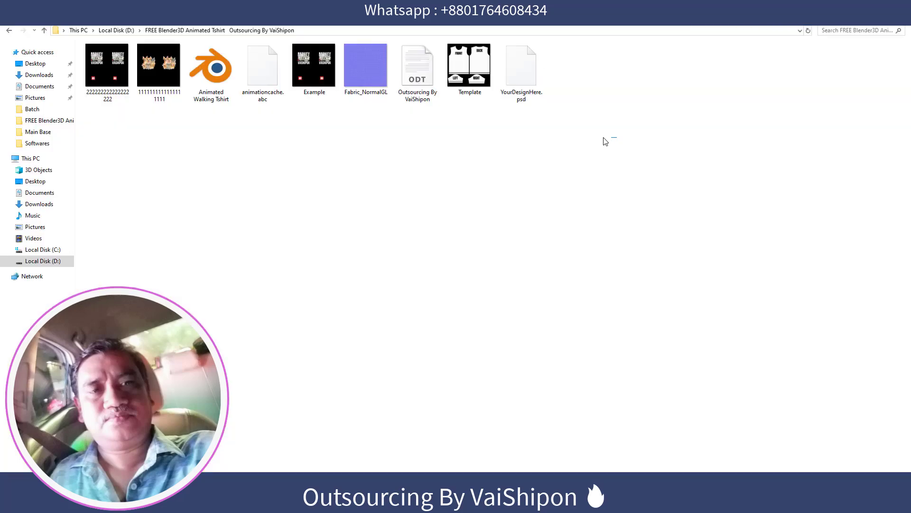
left_click_drag(604, 138, 86, 49)
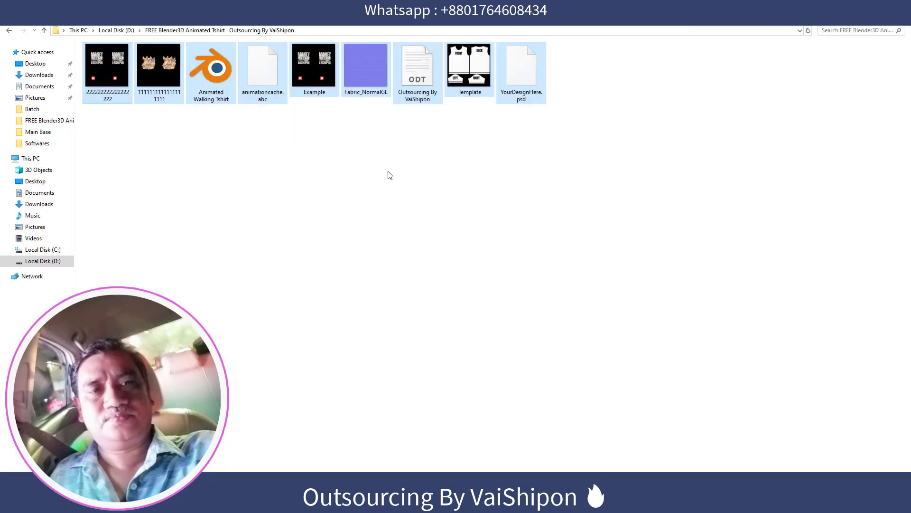
left_click(392, 174)
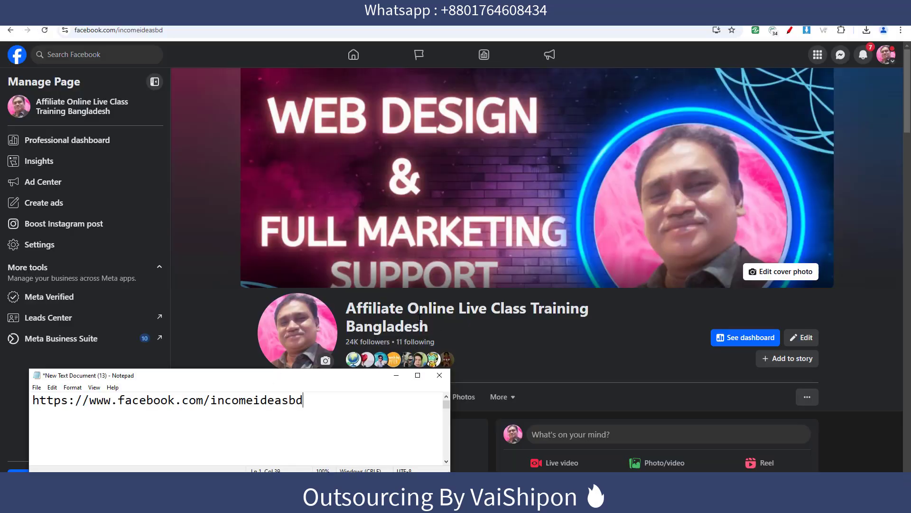
left_click_drag(211, 404, 304, 403)
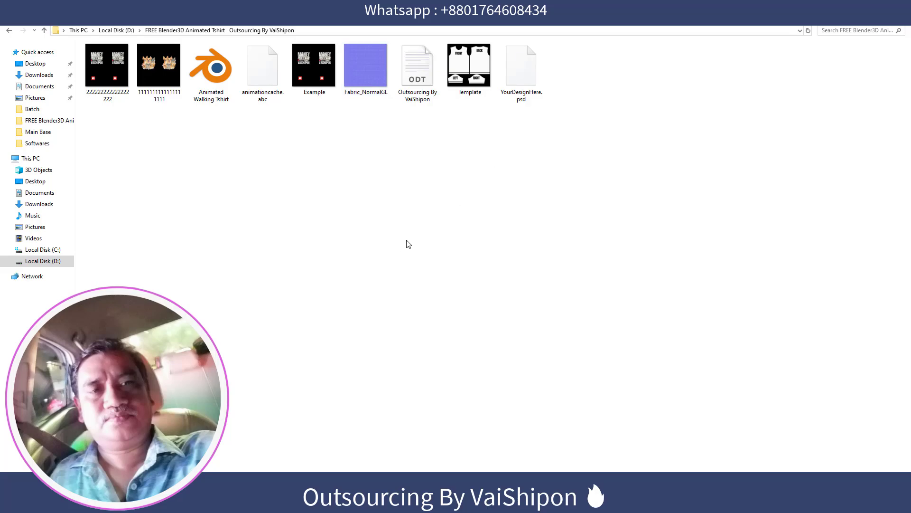
left_click_drag(618, 134, 340, 158)
left_click_drag(177, 106, 94, 65)
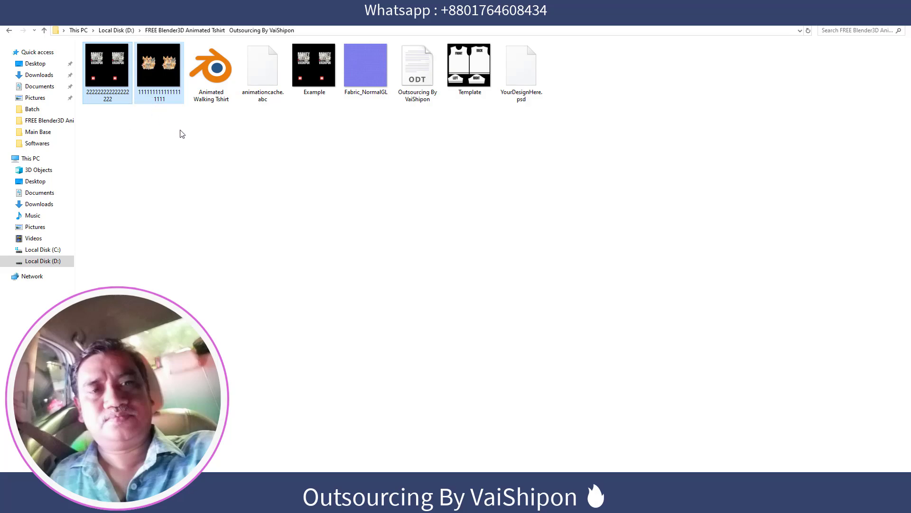
left_click_drag(566, 123, 214, 58)
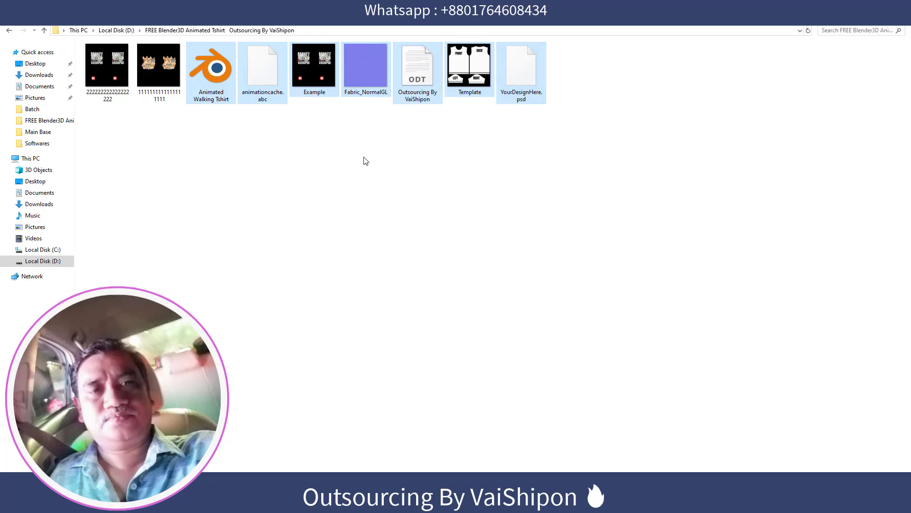
left_click(404, 183)
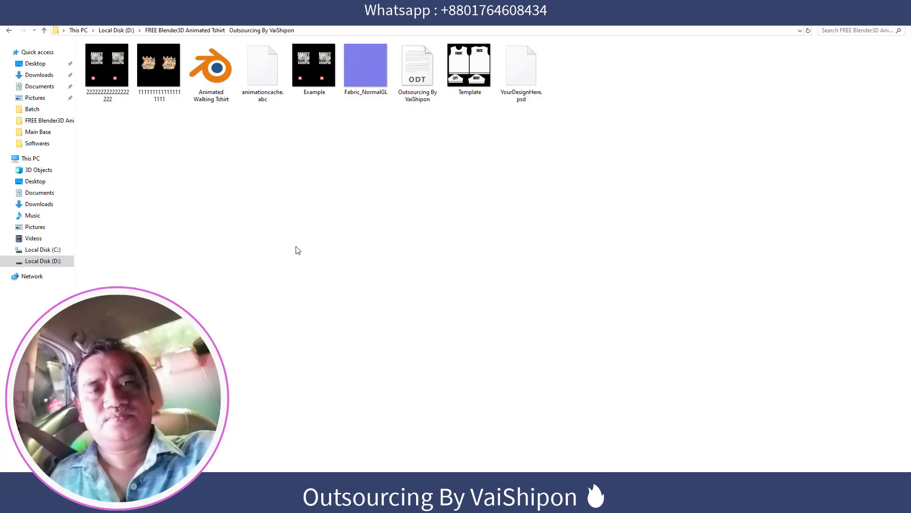
- Open the Animated Walking Tshirt project in Blender and preview the shirt's animation and its rendered shading in the viewport
left_click(220, 95)
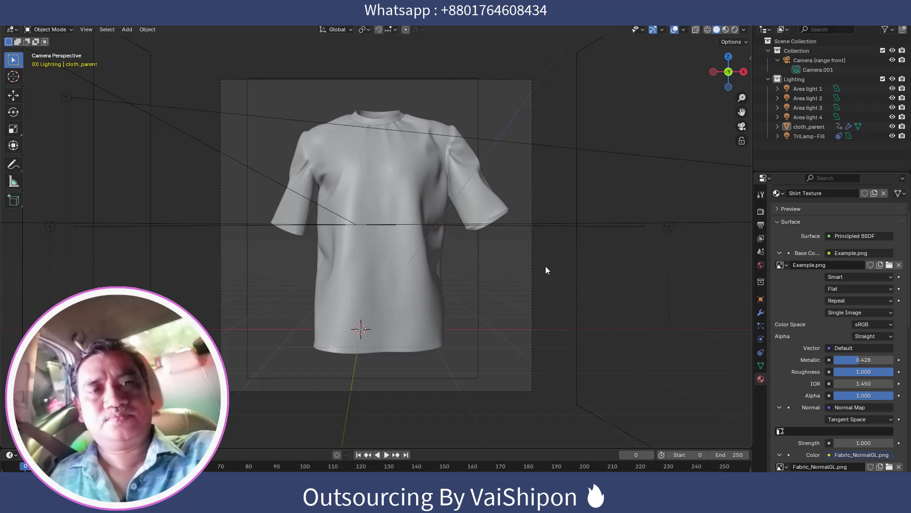
key("space")
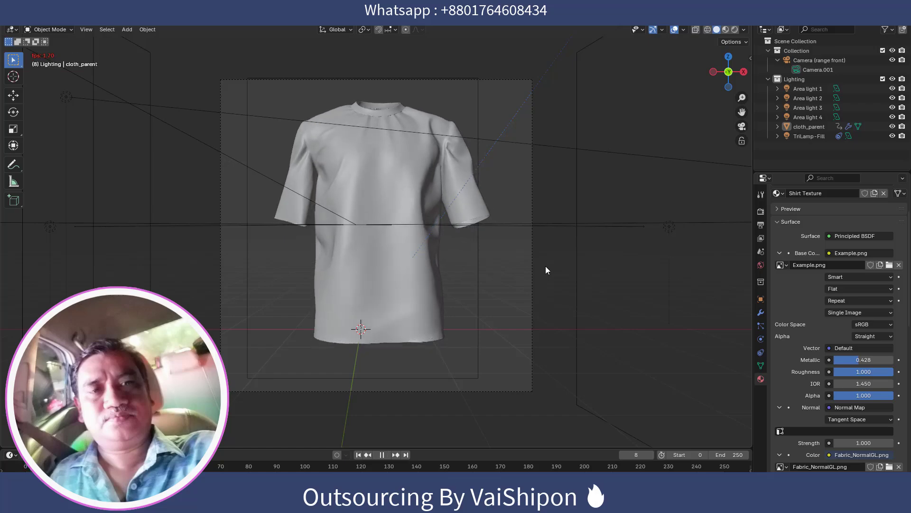
key("space")
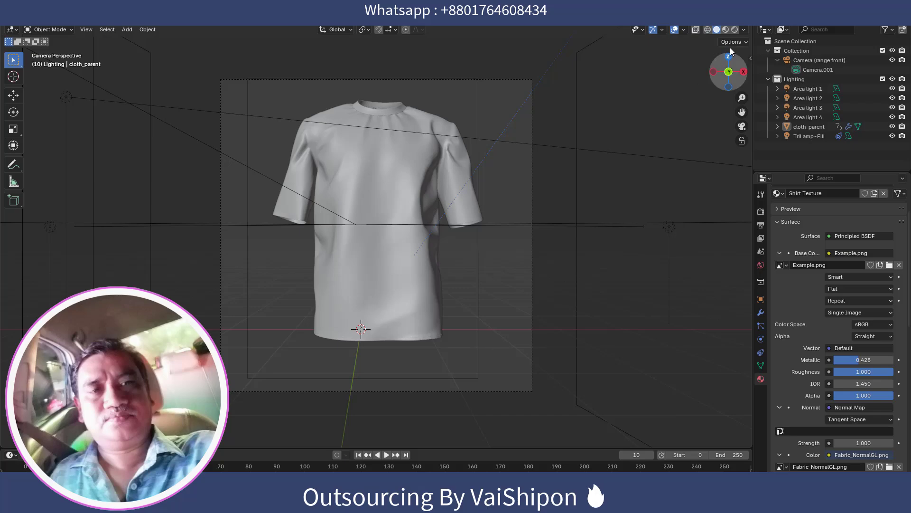
left_click(735, 30)
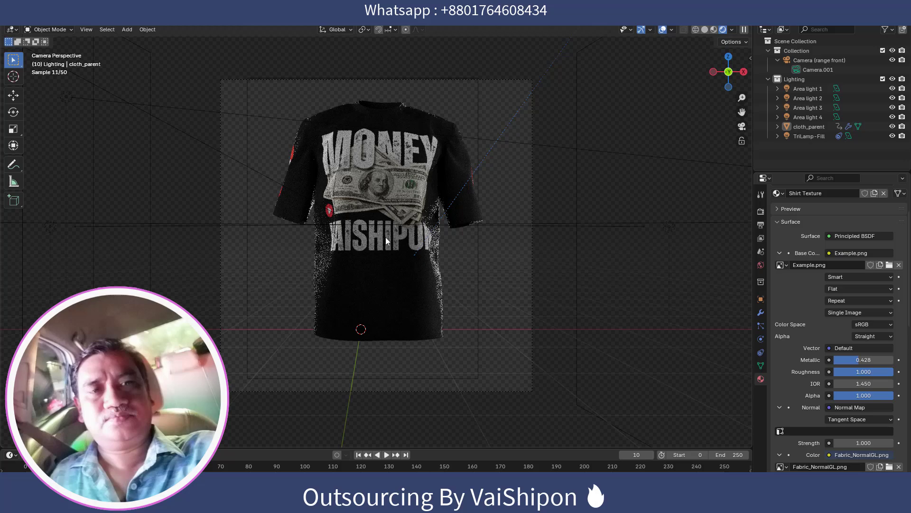
- Switch to Photoshop and open the Template image from the FREE Blender3D Animated Tshirt folder
mouse_move(287, 502)
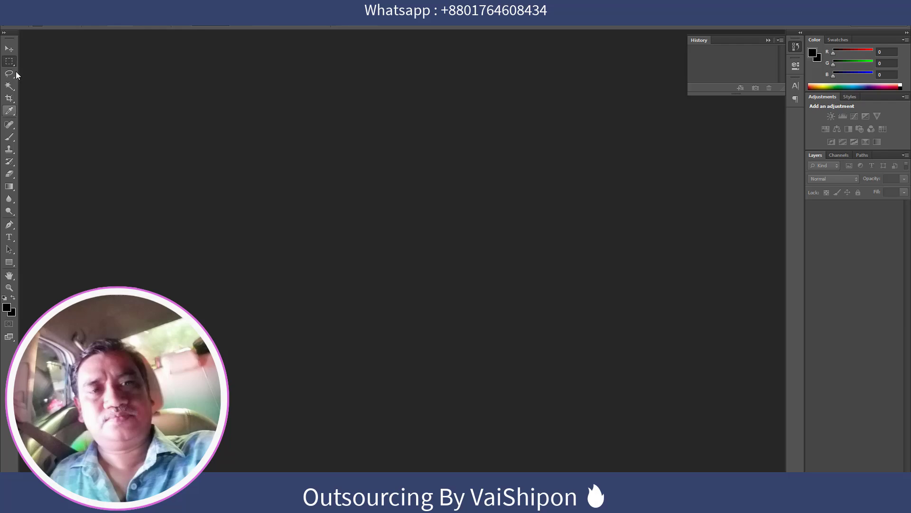
left_click(24, 6)
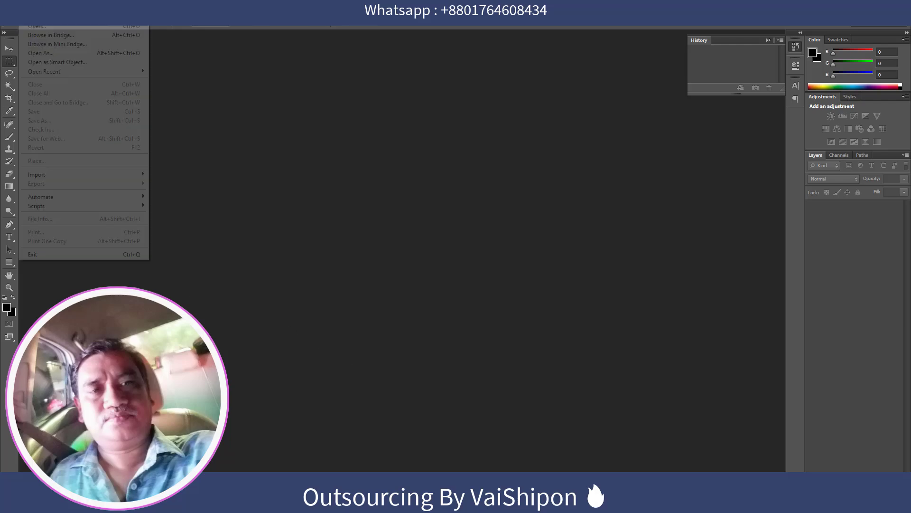
left_click(40, 25)
double_click(439, 164)
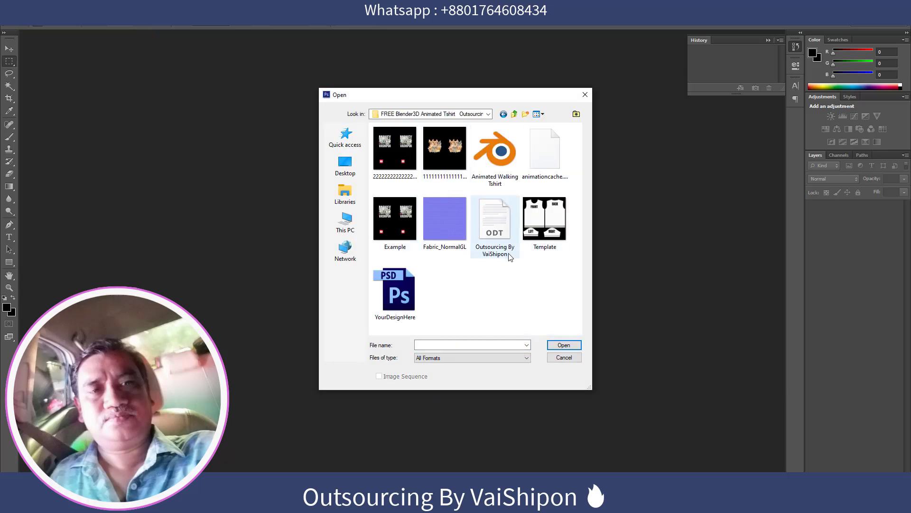
double_click(547, 218)
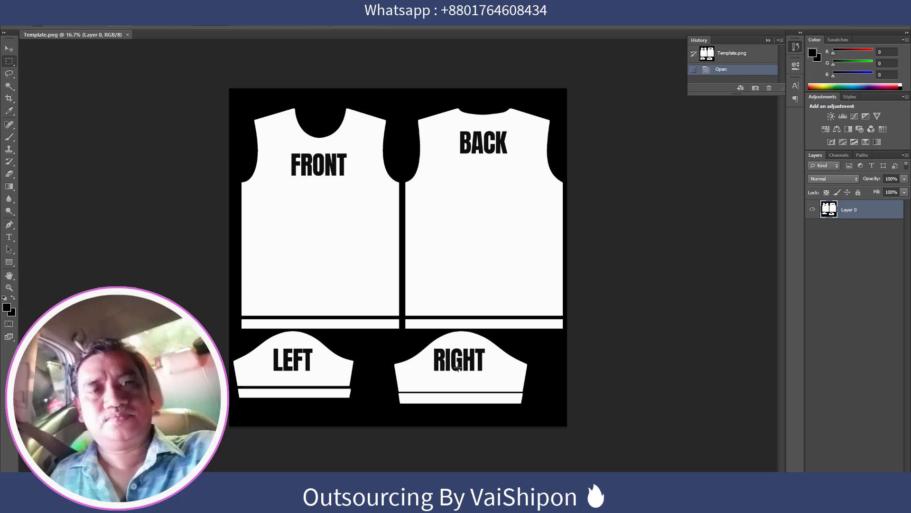
key("ctrl+o")
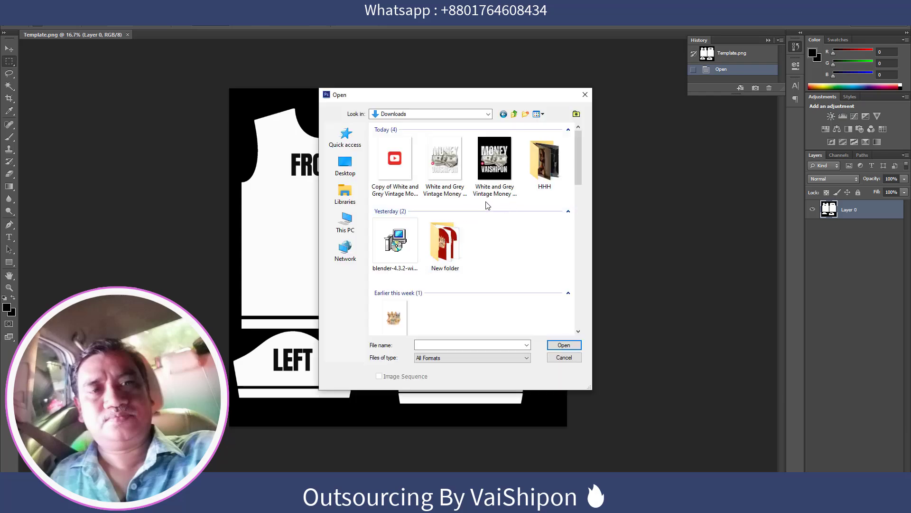
double_click(451, 171)
left_click(361, 34)
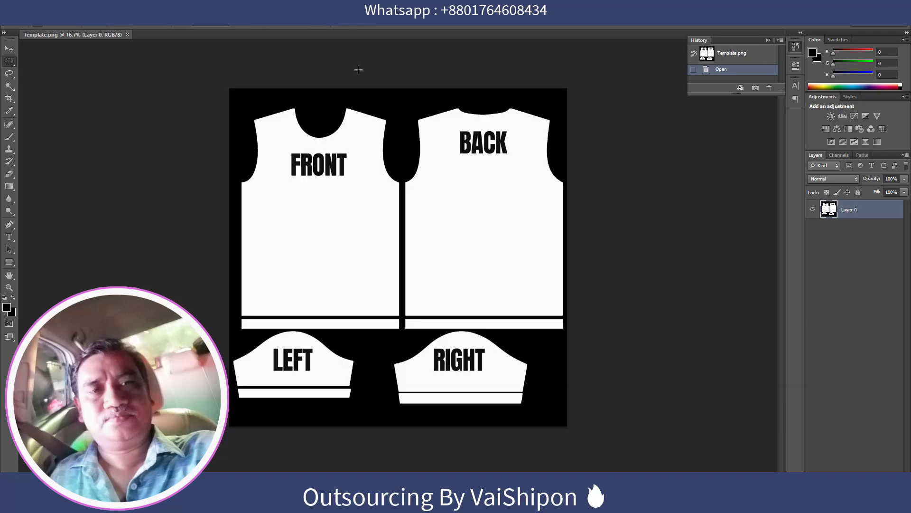
- Place the White and Grey Vintage Money Streetwear T-shirt Design, scaled down, on the shirt's front panel and duplicate it at the same height onto the back panel
left_click(33, 22)
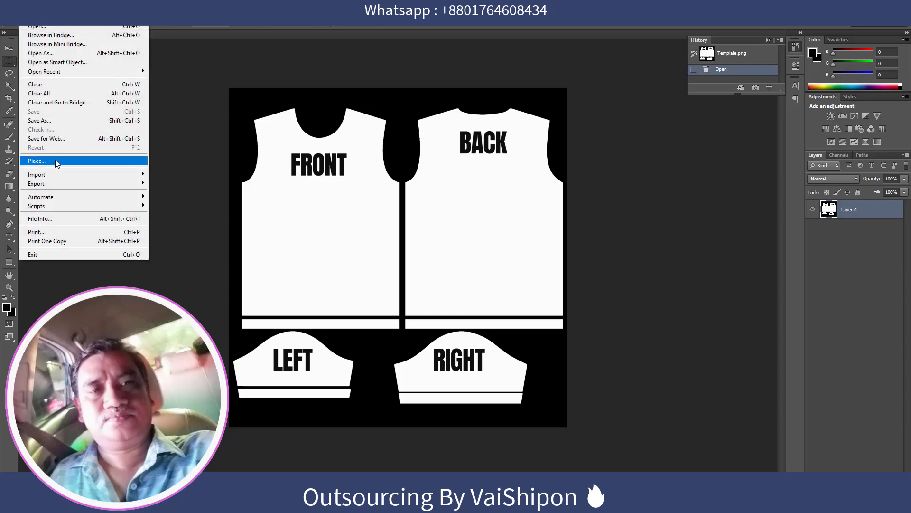
left_click(37, 161)
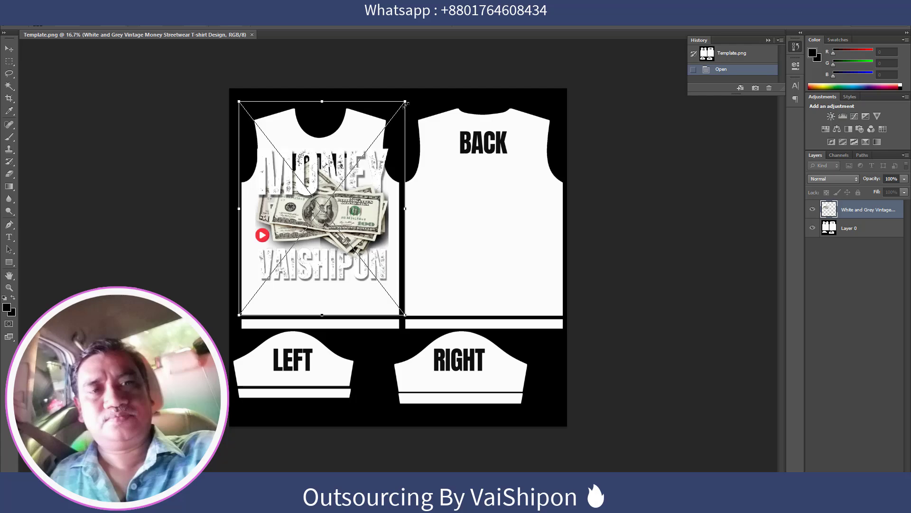
left_click_drag(406, 103, 370, 140, "alt+shift")
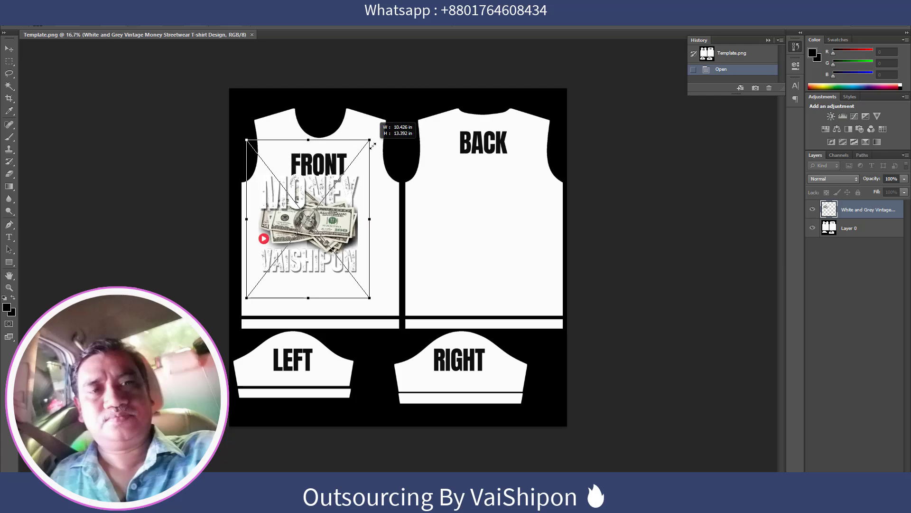
left_click_drag(339, 219, 346, 199)
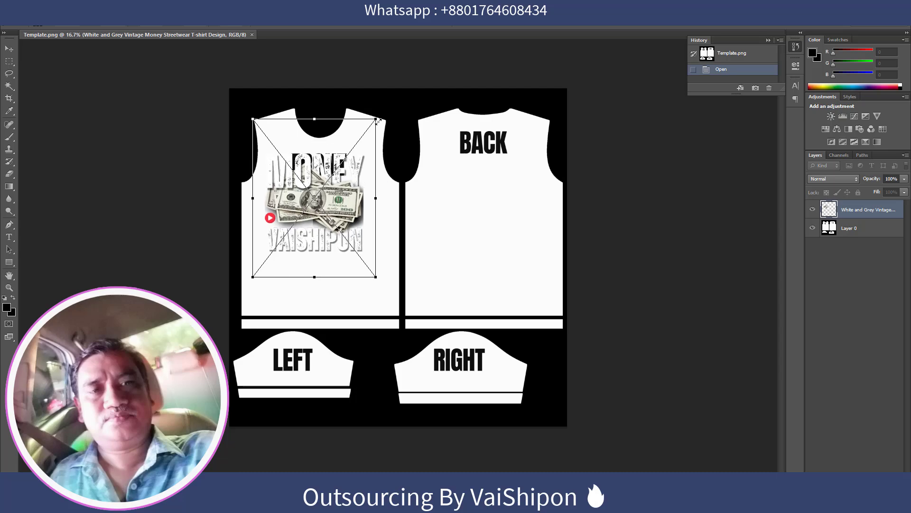
left_click_drag(375, 120, 366, 130, "shift")
left_click_drag(322, 213, 331, 200)
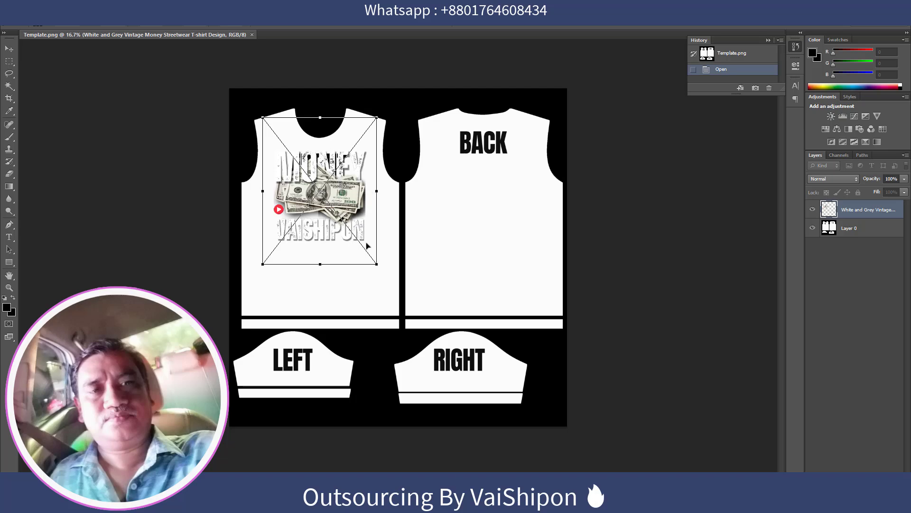
key("Return")
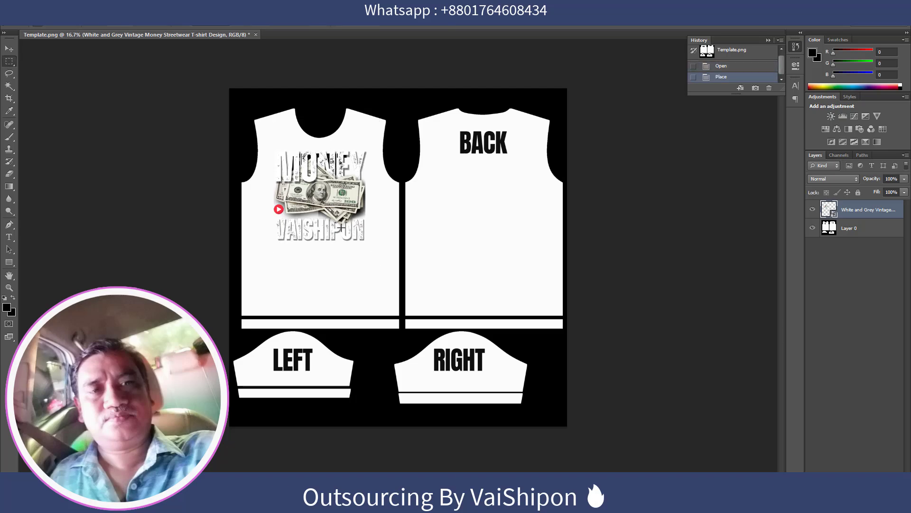
left_click(9, 48)
left_click_drag(321, 190, 484, 184, "alt")
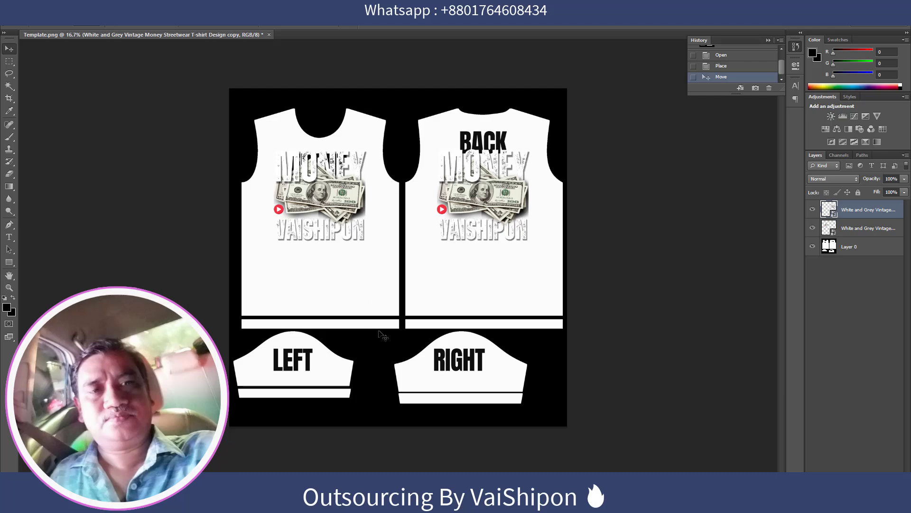
- Place the red play-button logo from the Copy of White and Grey Vintage file, scaled down, on the left sleeve and duplicate it onto the right sleeve
left_click(30, 20)
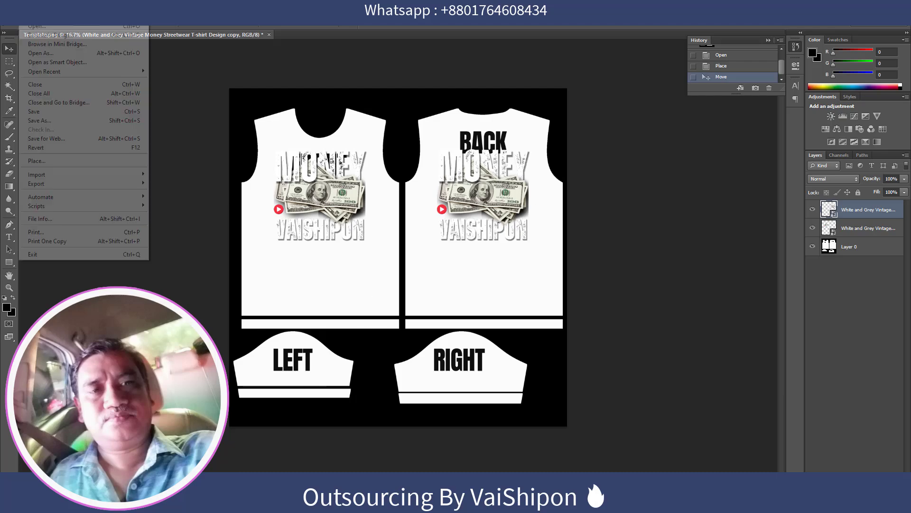
left_click(46, 160)
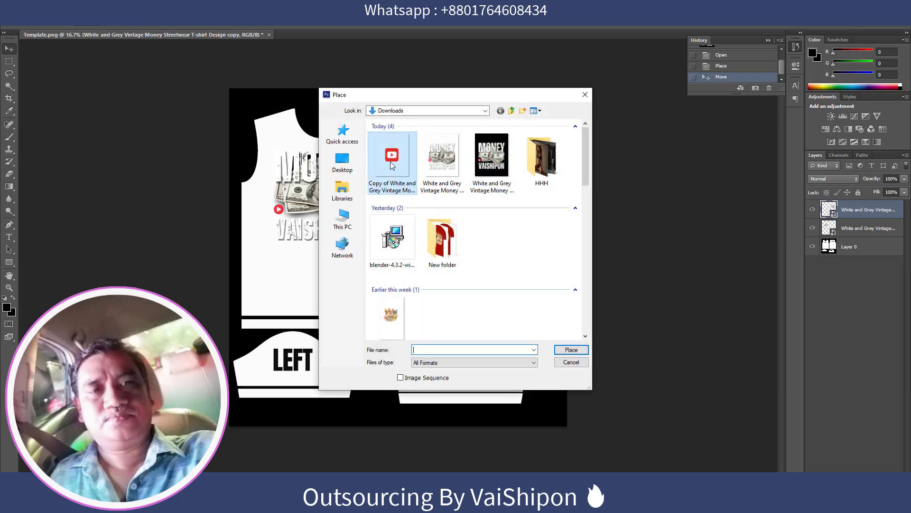
double_click(383, 189)
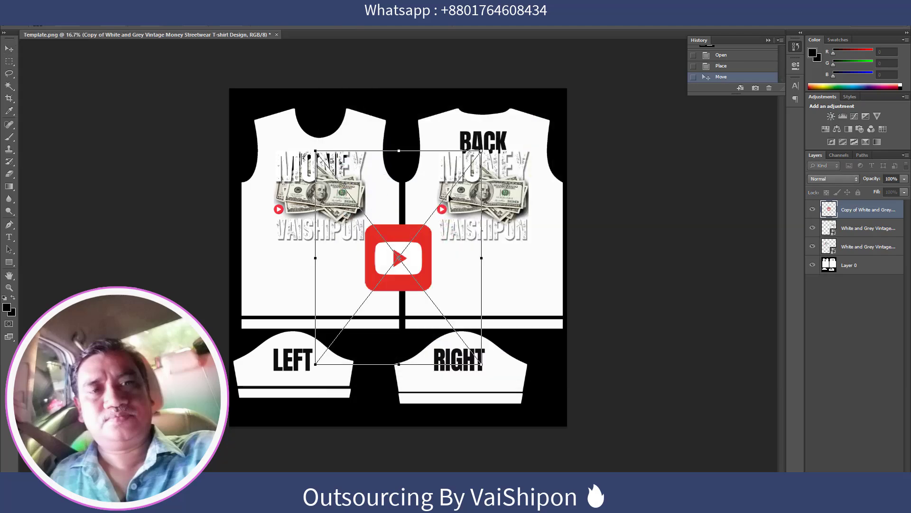
left_click_drag(481, 151, 379, 282, "shift")
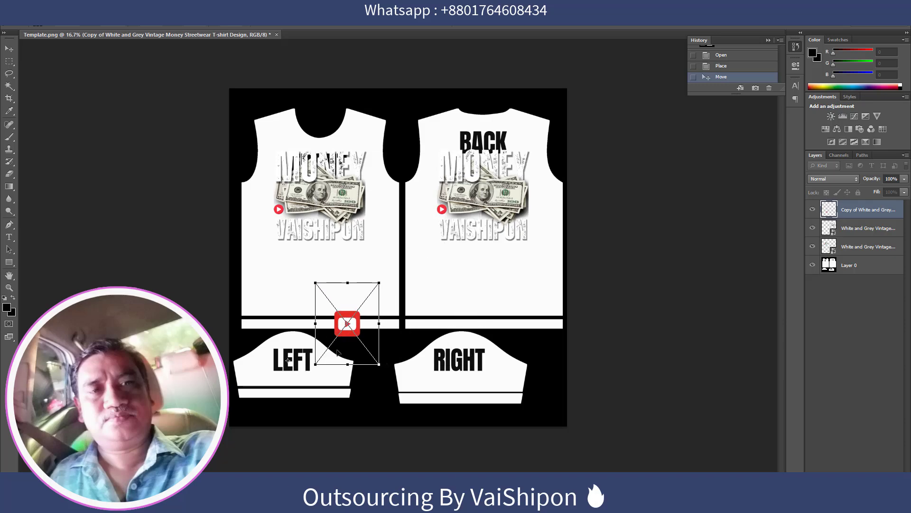
left_click_drag(357, 325, 301, 364)
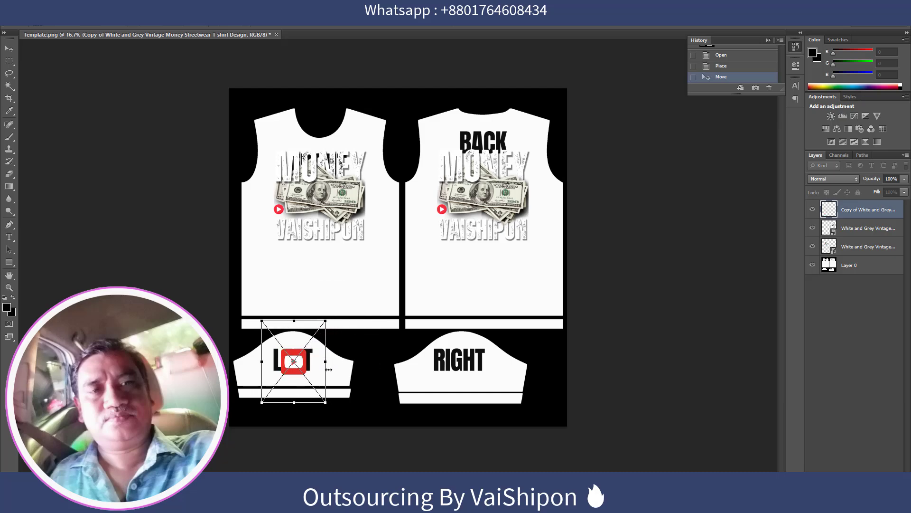
key("Return")
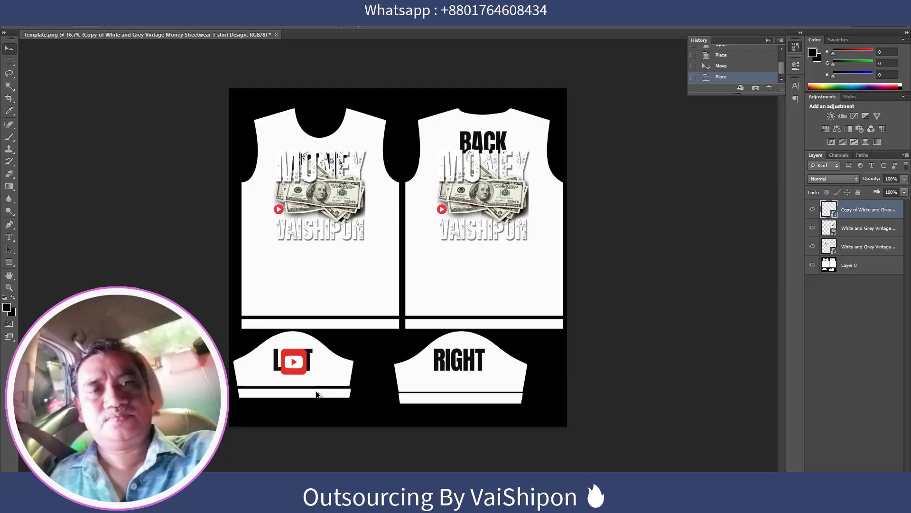
left_click_drag(299, 368, 463, 368, "alt+shift")
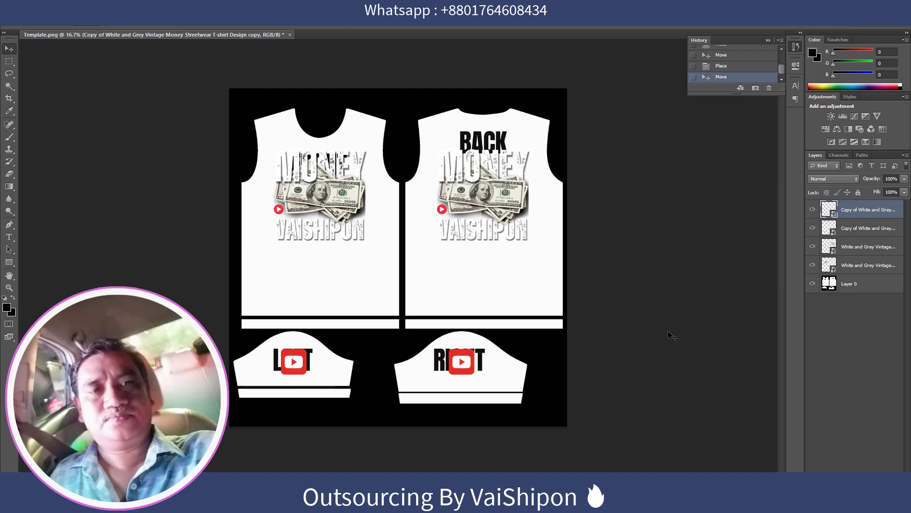
- Hide the shirt template layer, Layer 0, and delete it from the document
left_click(812, 283)
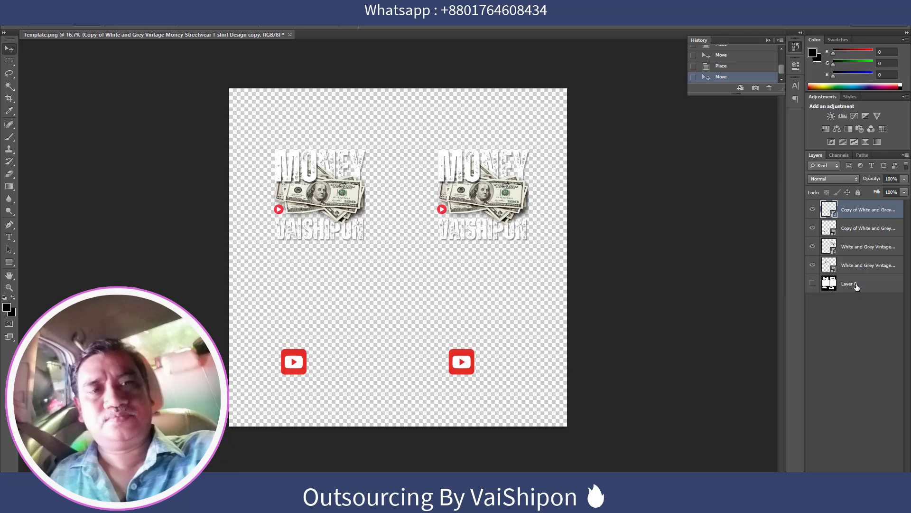
left_click(855, 285)
key("Delete")
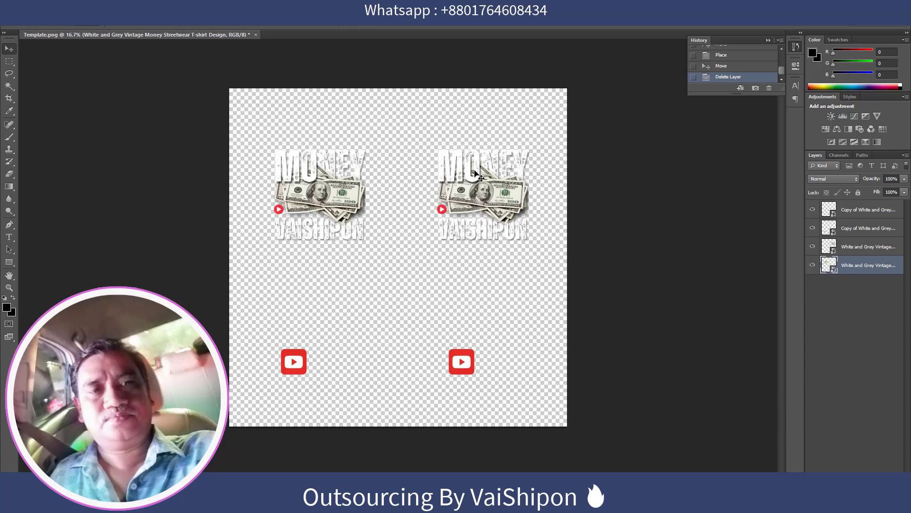
- Merge the four shirt and sleeve artwork layers into one layer and clear the canvas selection
left_click(838, 210)
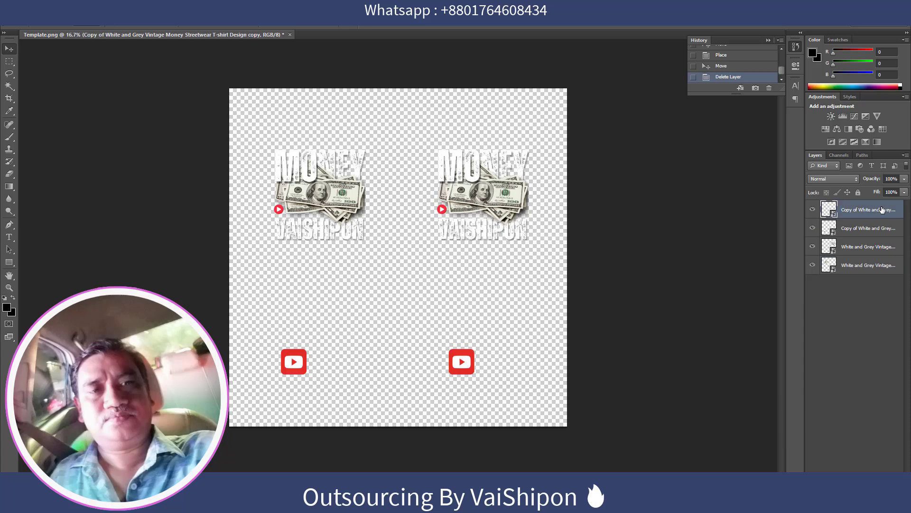
key("ctrl+a")
left_click(851, 235, "shift")
left_click(851, 249, "shift")
left_click(850, 256, "shift")
right_click(850, 254)
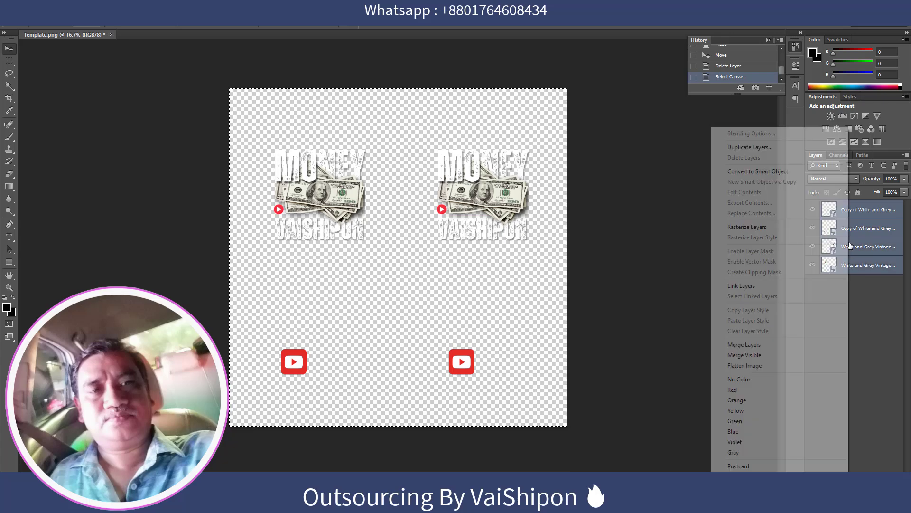
left_click(739, 351)
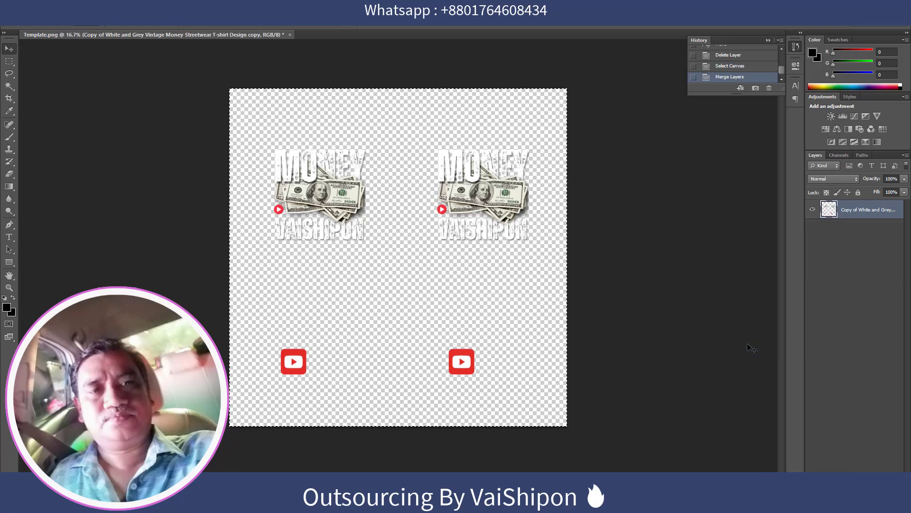
key("ctrl+d")
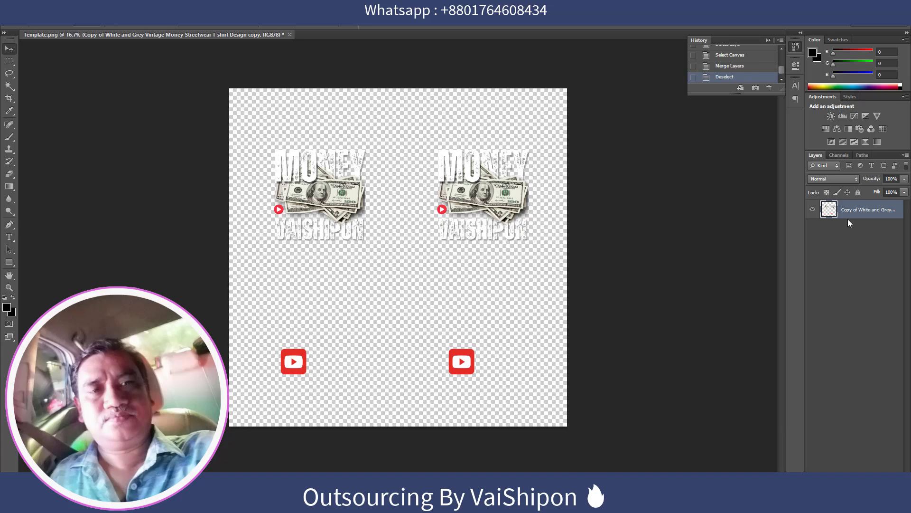
- Add a new layer beneath the merged artwork and fill it with black as the shirt's background colour
key("ctrl+shift+alt+n")
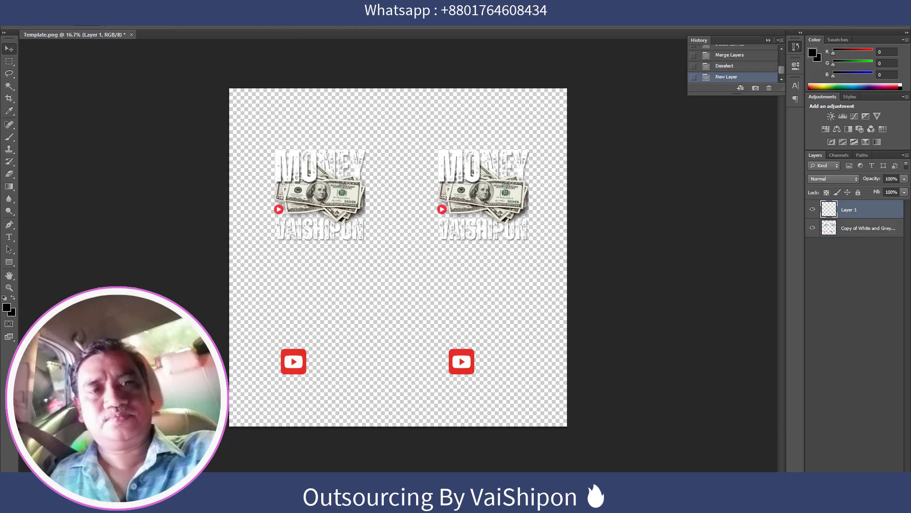
left_click_drag(842, 233, 840, 203)
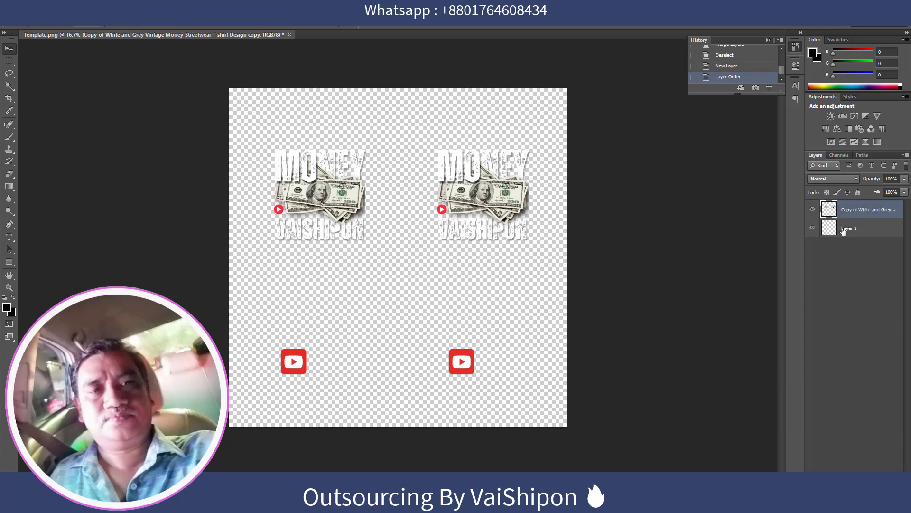
left_click(843, 231)
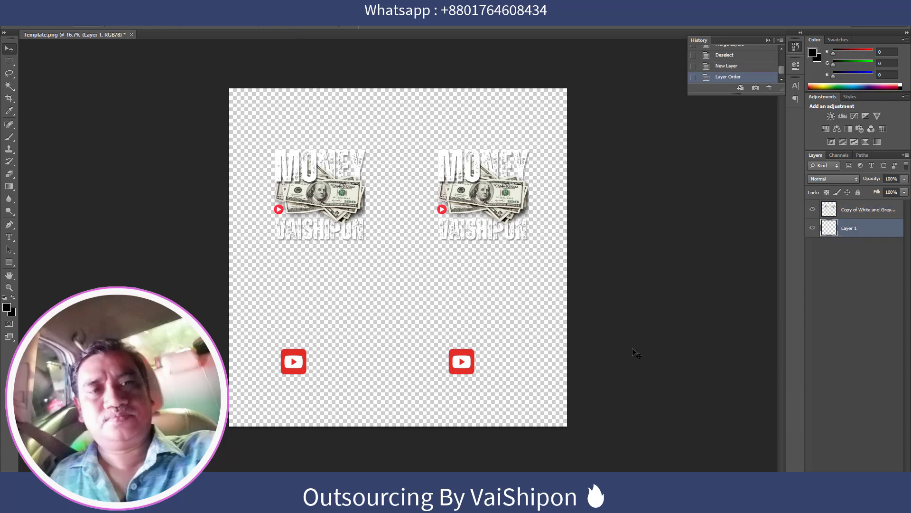
key("alt+BackSpace")
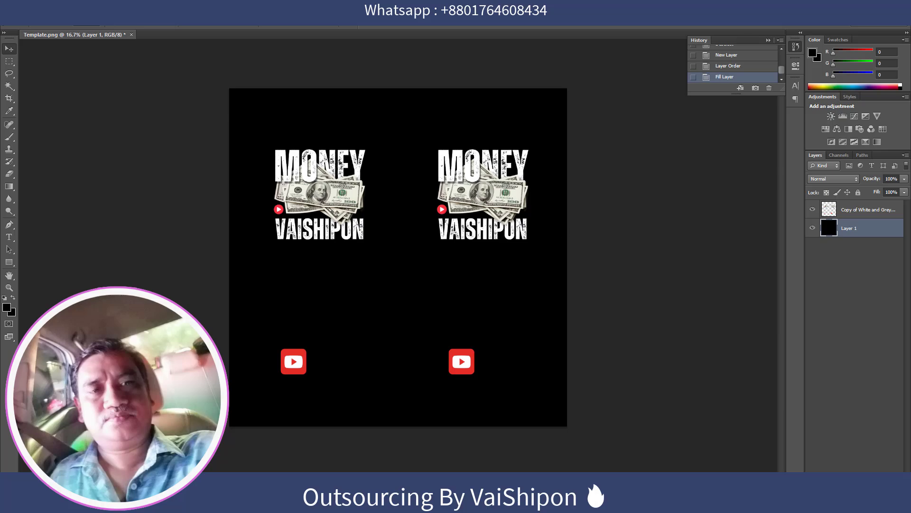
- Export the finished texture for web as a PNG-24 image at 4267 × 4267 px
left_click(25, 7)
left_click(43, 139)
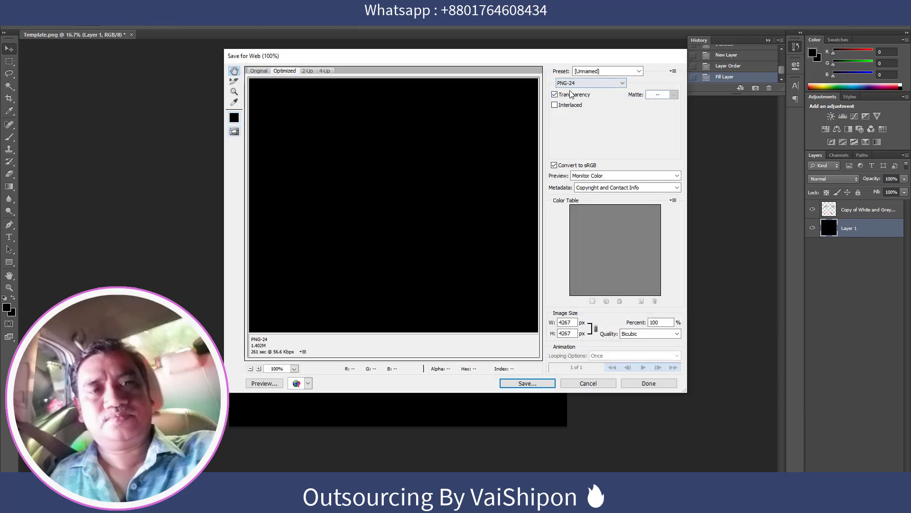
left_click(526, 383)
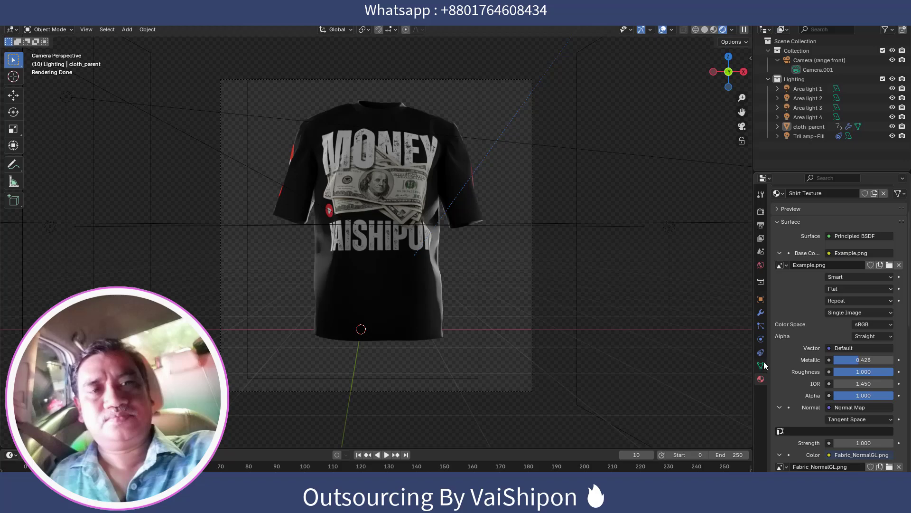
- In Blender, link cloth_parent's MeshSequenceCache modifier to animationcache.abc from the FREE Blender3D Animated Tshirt folder
left_click(761, 313)
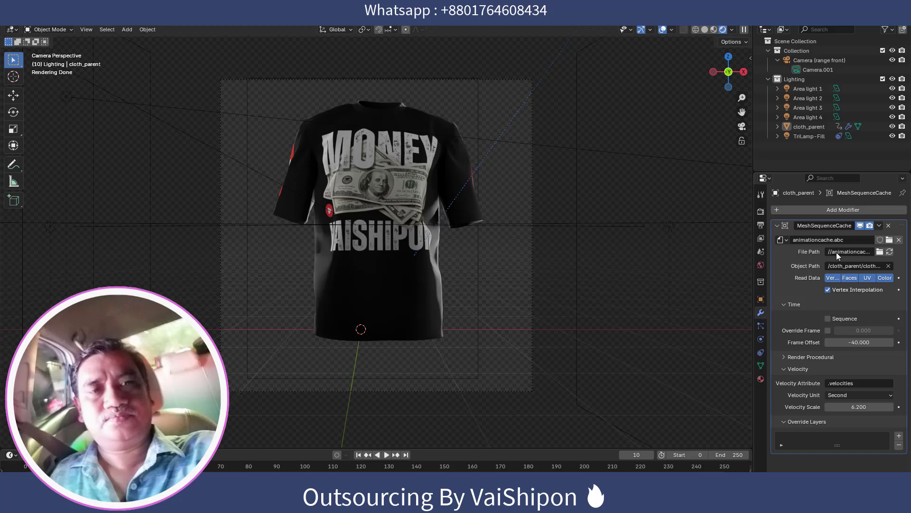
left_click(880, 252)
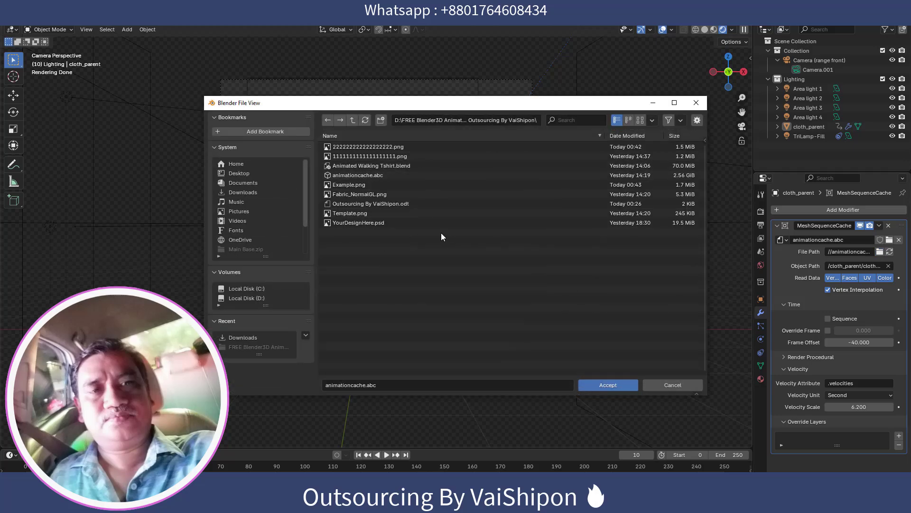
left_click(374, 176)
left_click(606, 384)
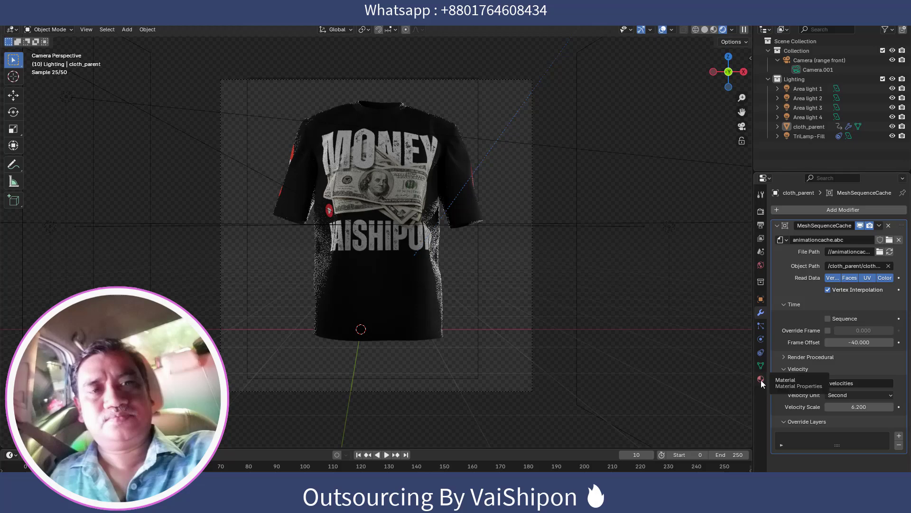
- Replace the Shirt Texture material's base color image with the exported PNG whose name consists only of 2s
left_click(761, 379)
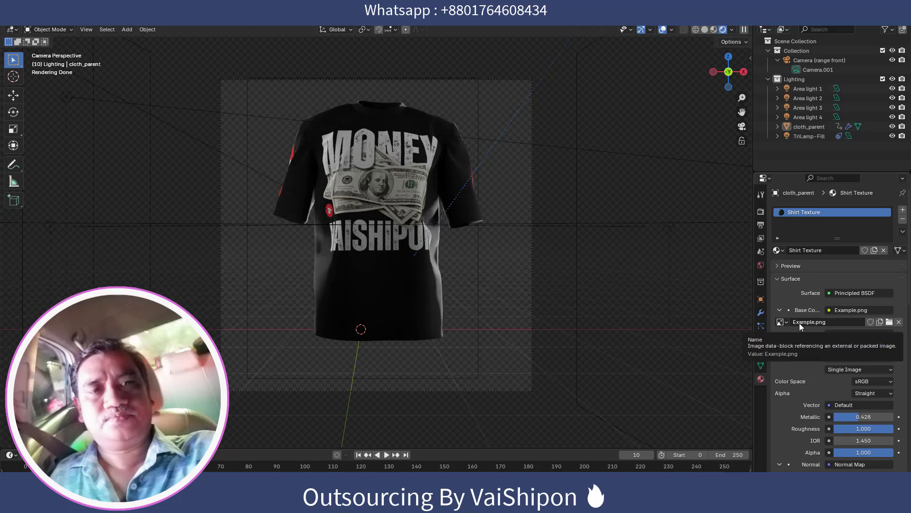
left_click(888, 322)
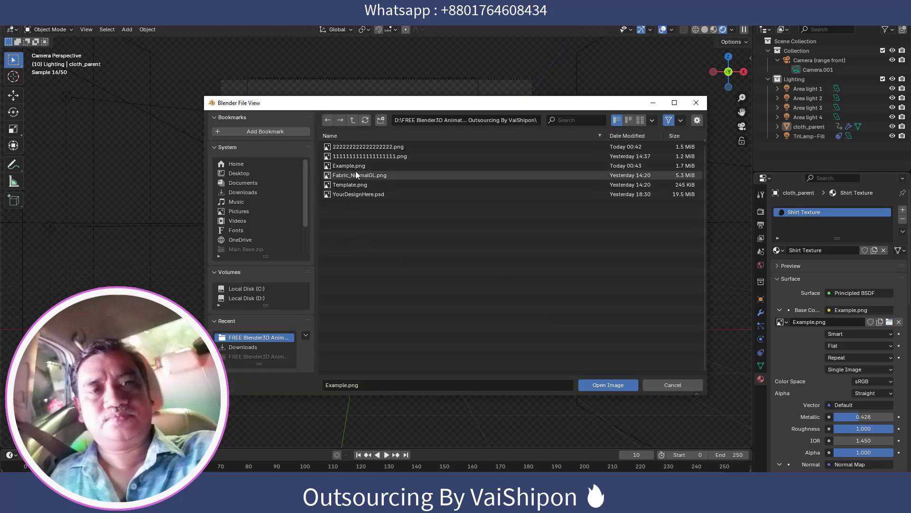
mouse_move(369, 146)
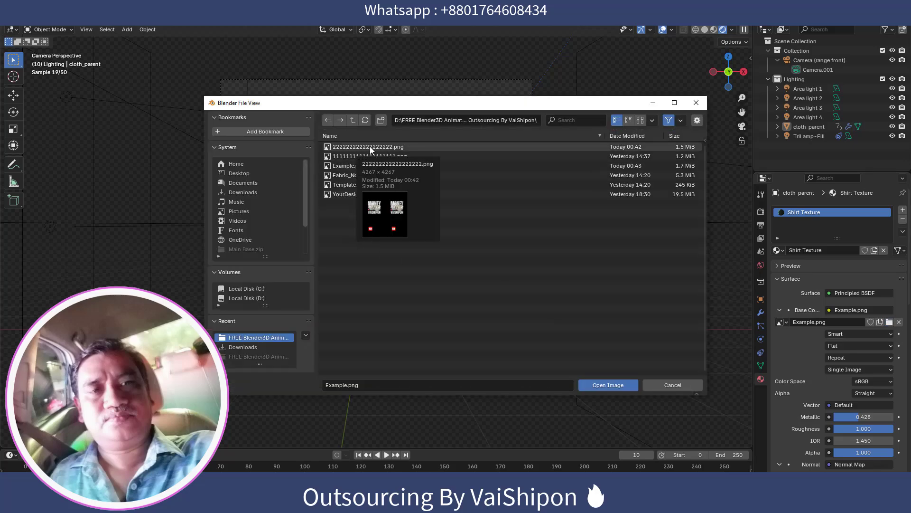
left_click(369, 146)
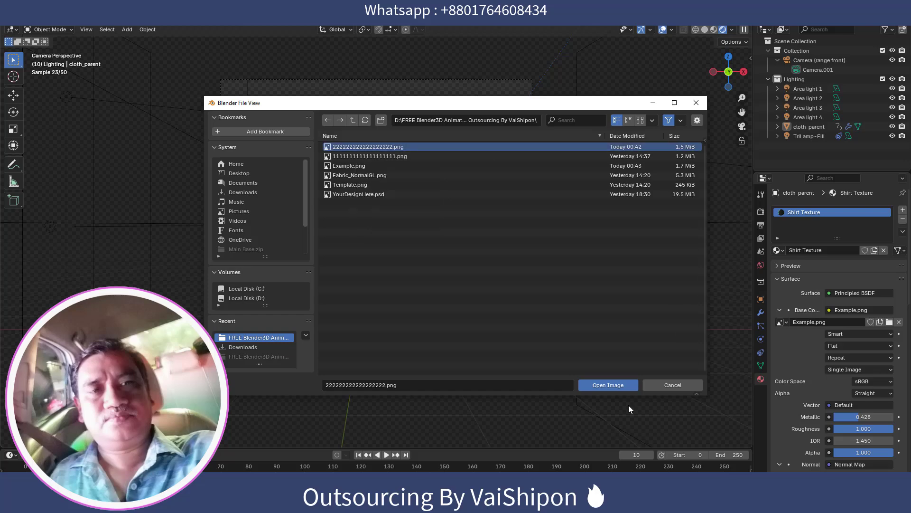
left_click(607, 384)
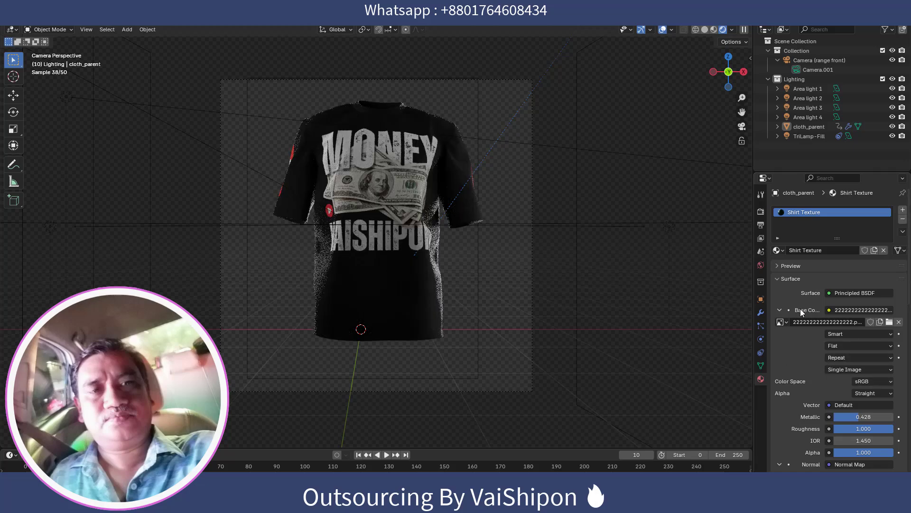
- Set the render output path to the Downloads folder, keeping the file name white
left_click(761, 226)
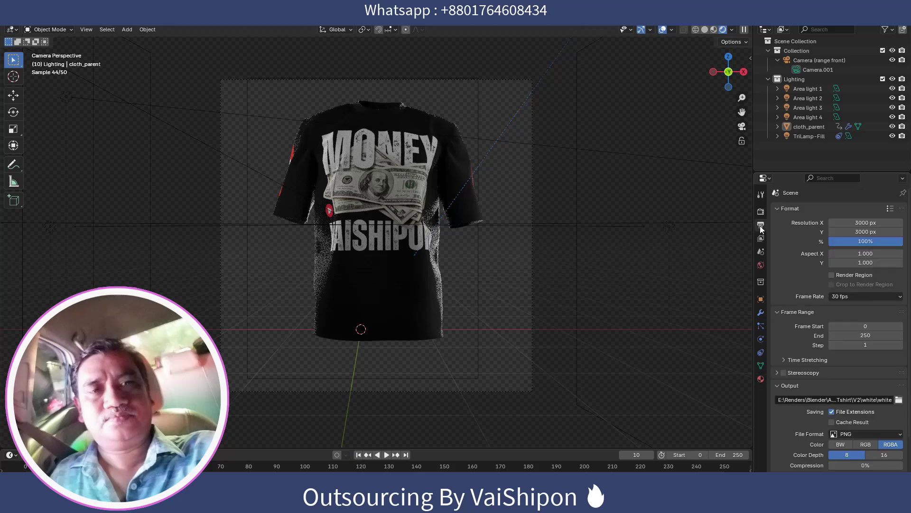
scroll(793, 357, "down", 3)
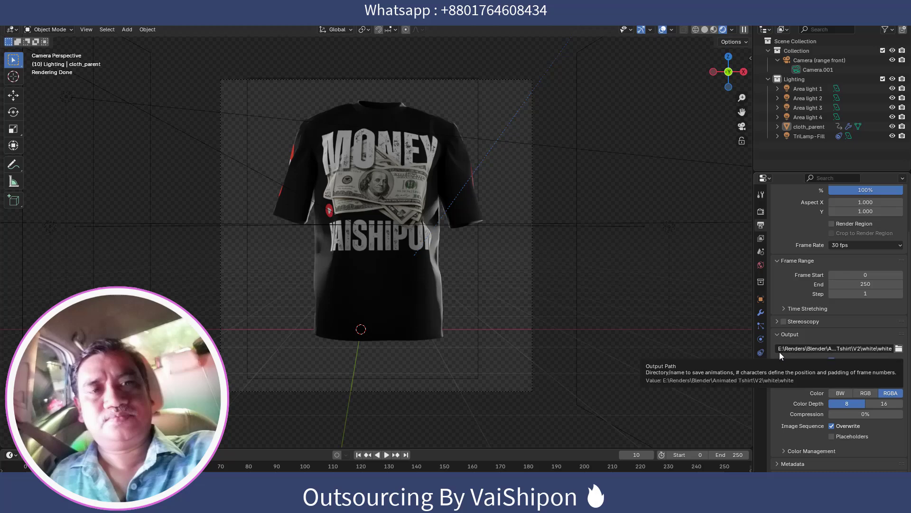
left_click(898, 348)
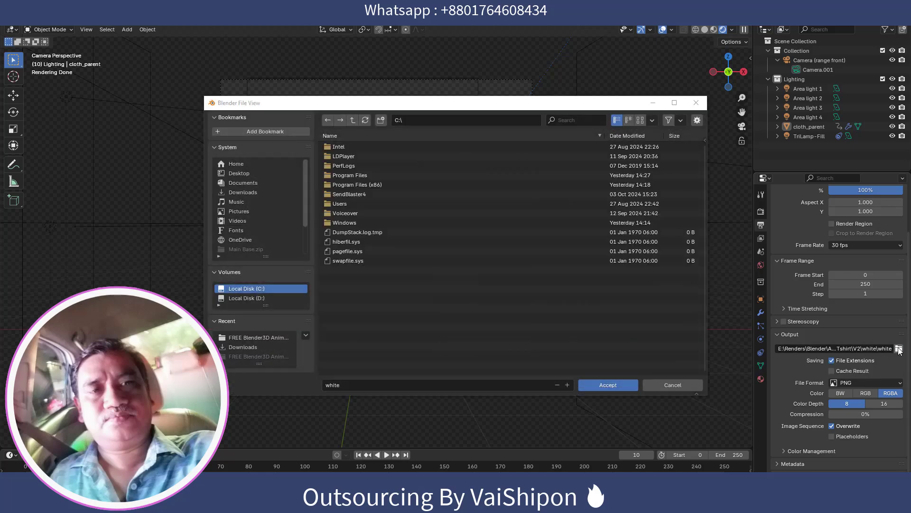
left_click(250, 193)
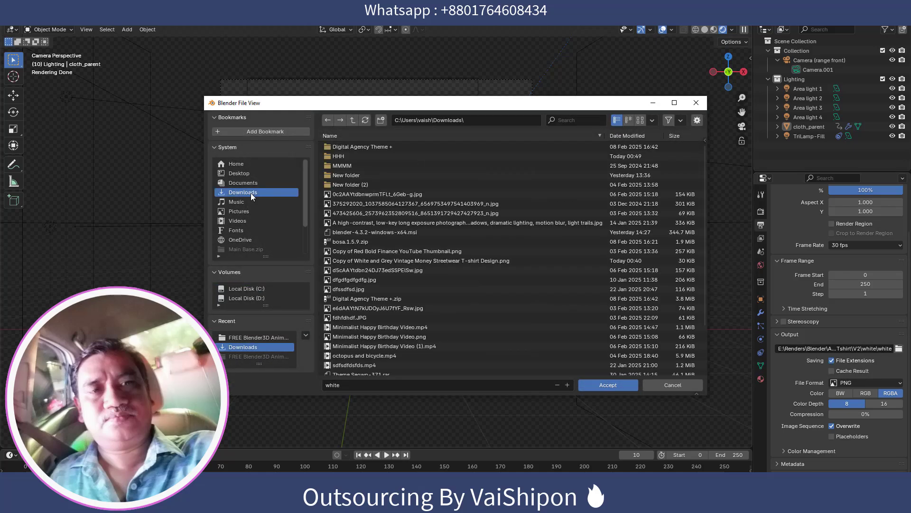
left_click(607, 385)
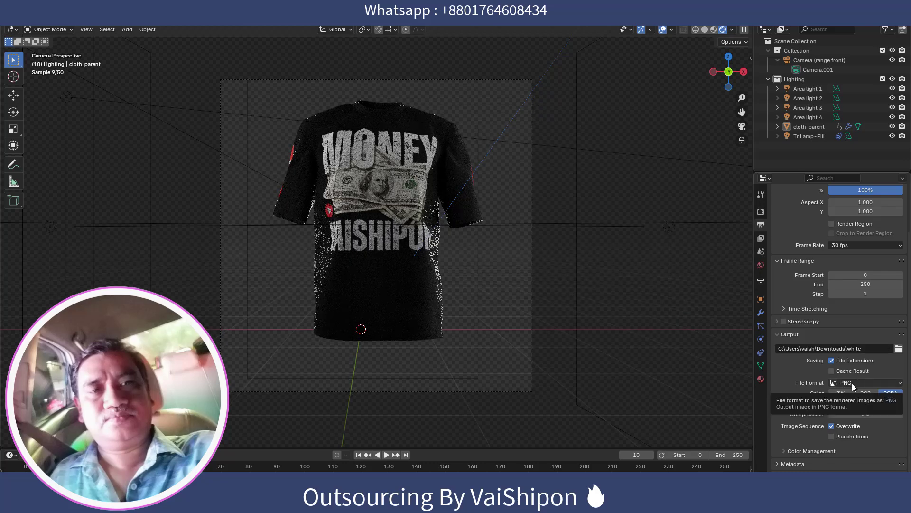
- Set the output file format to FFmpeg Video with an MPEG-4 container
left_click(853, 383)
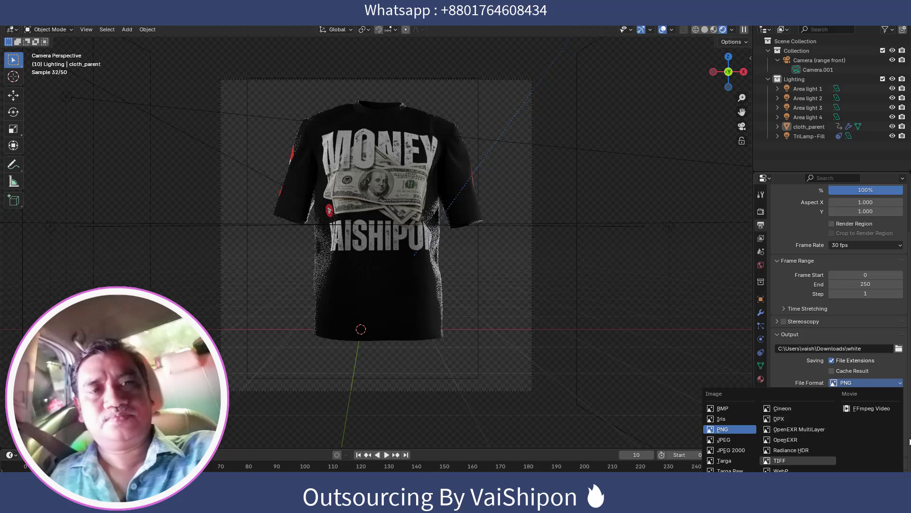
left_click(864, 407)
scroll(796, 415, "down", 1)
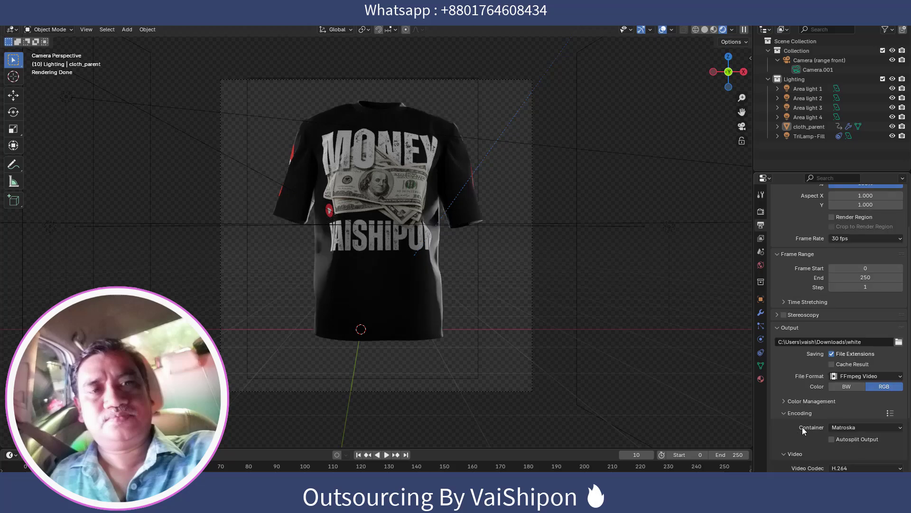
left_click(900, 429)
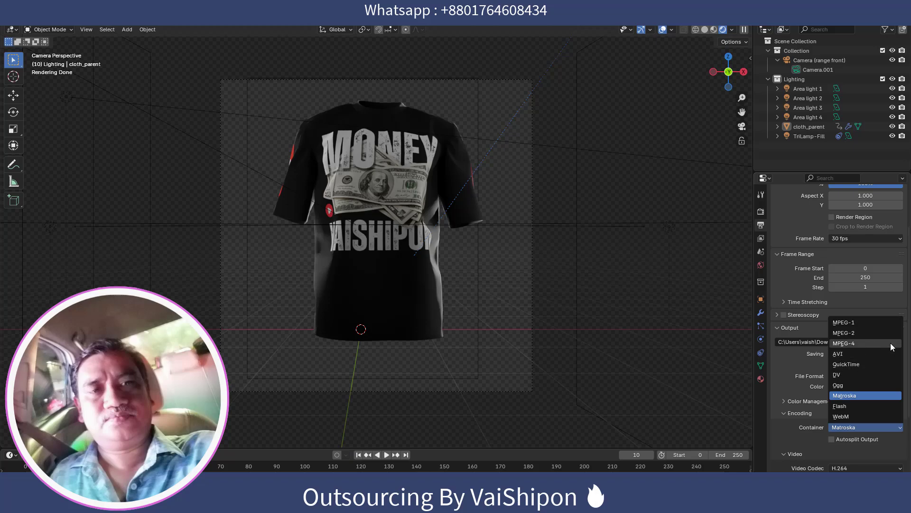
left_click(848, 345)
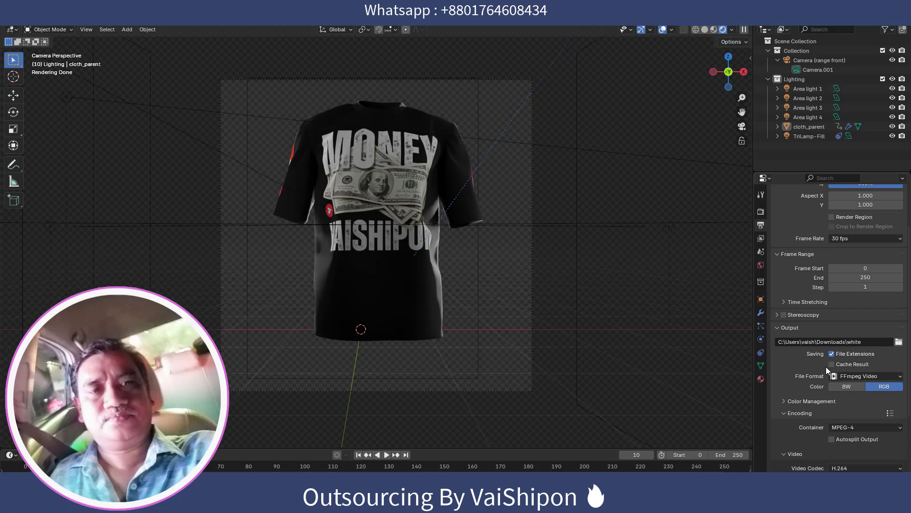
- Start rendering the animation, check the render of frame 0, and stop the render
left_click(58, 17)
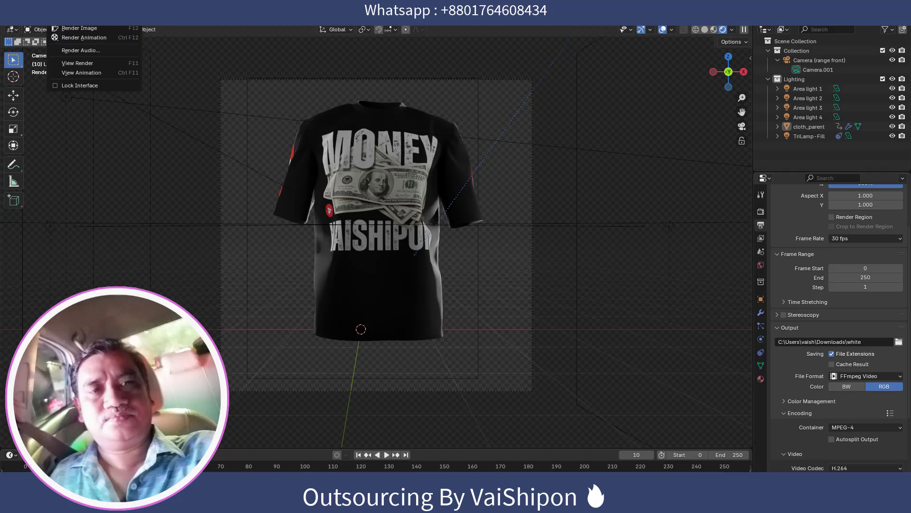
left_click(105, 41)
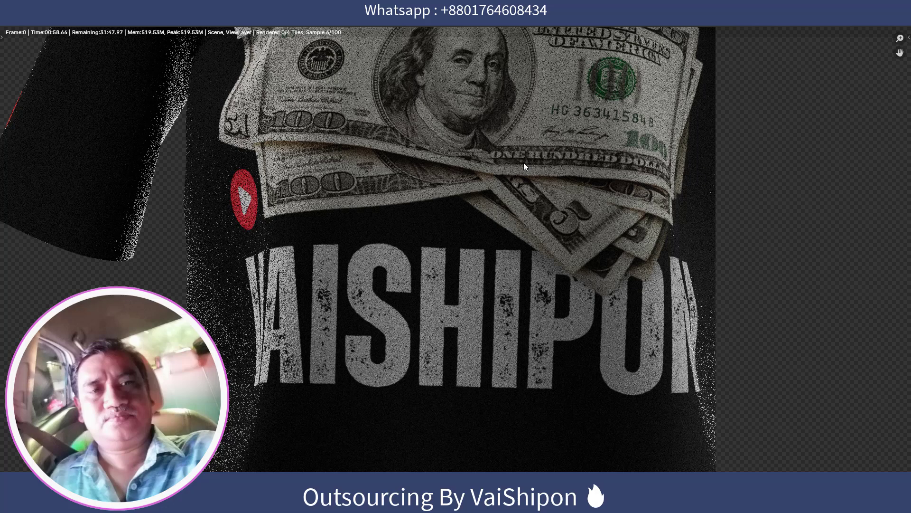
key("Escape")
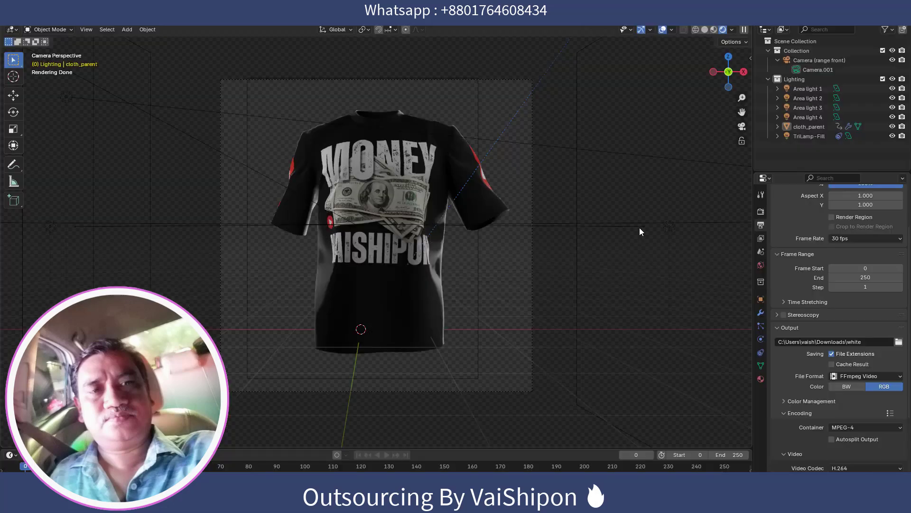